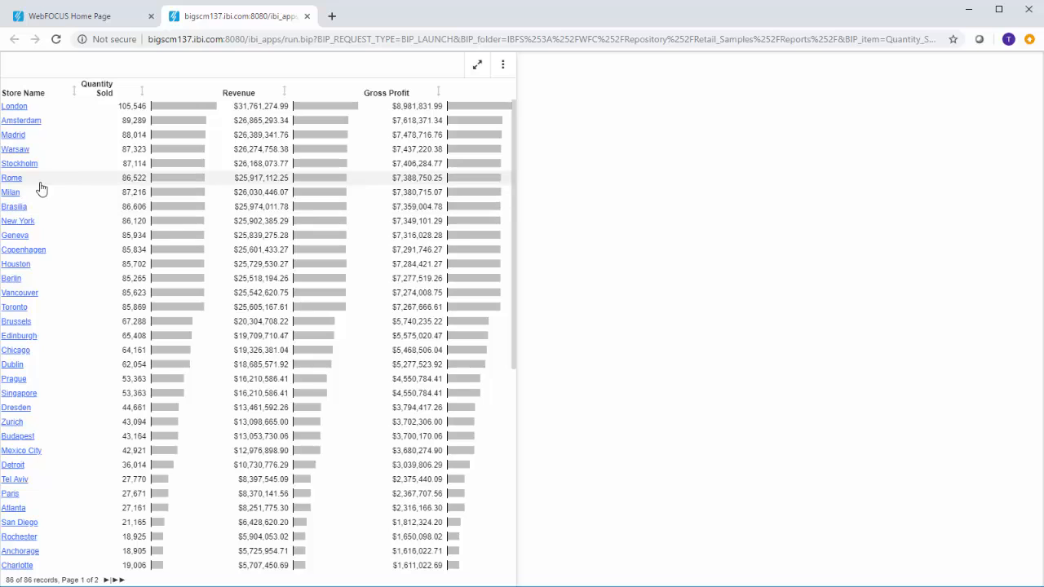
Drill from the Rome store to Sales by Product, and from the Accessories slice to YTD Stats for Product Category.
{"action": "left_click", "coordinate": [15, 182]}
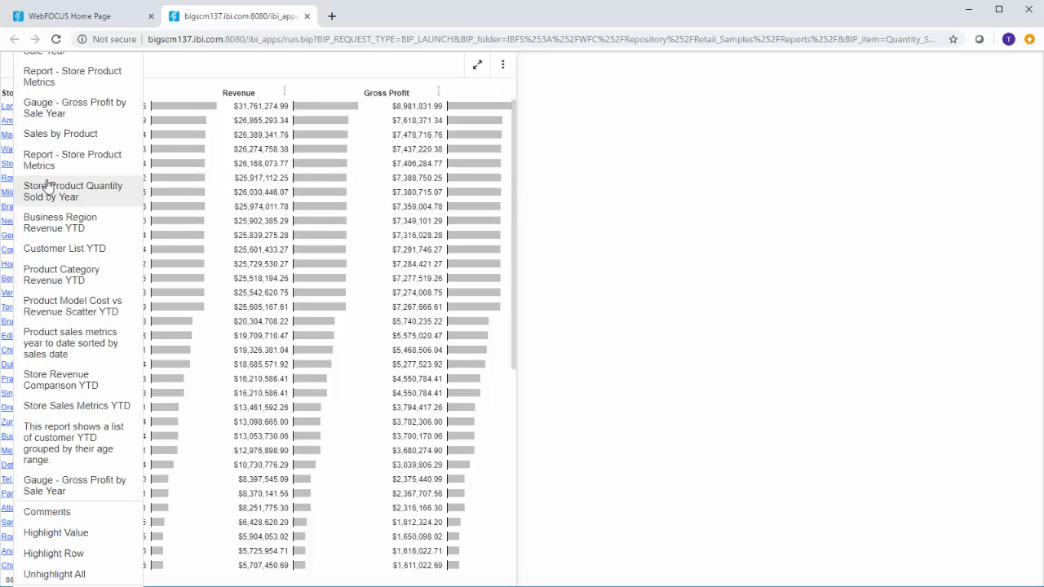
{"action": "left_click", "coordinate": [111, 144]}
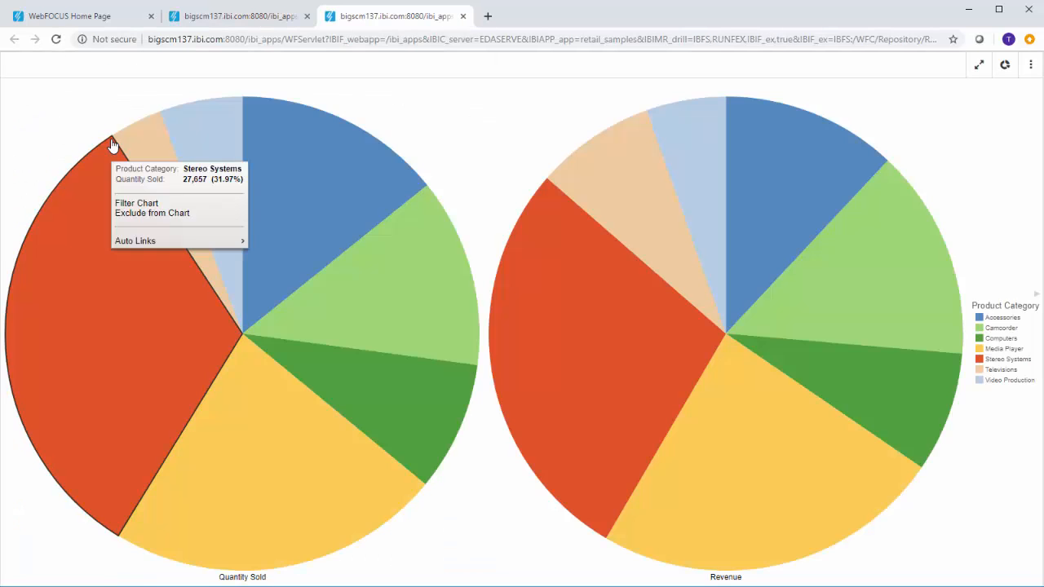
{"action": "mouse_move", "coordinate": [317, 209]}
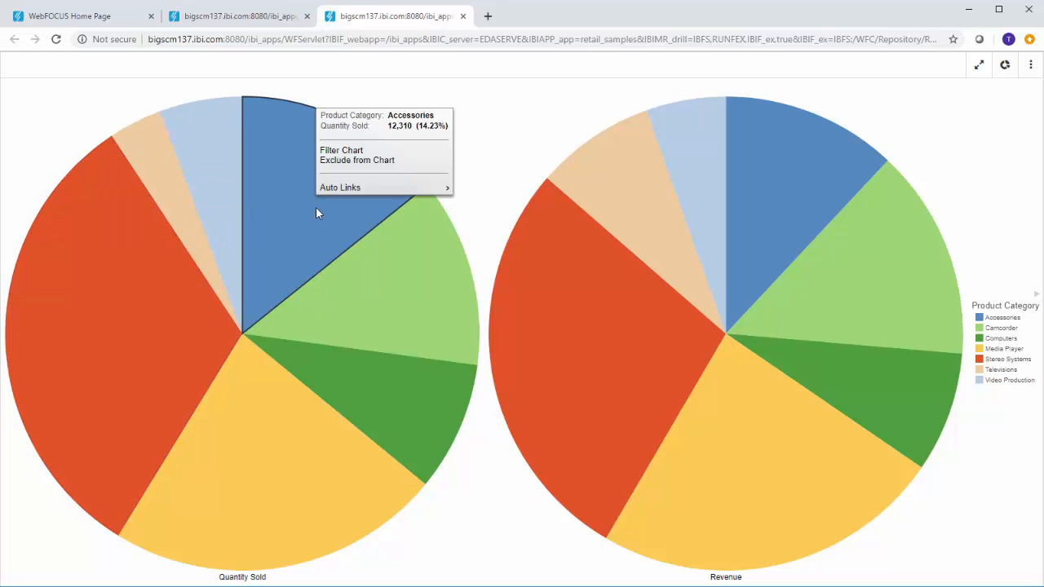
{"action": "mouse_move", "coordinate": [354, 190]}
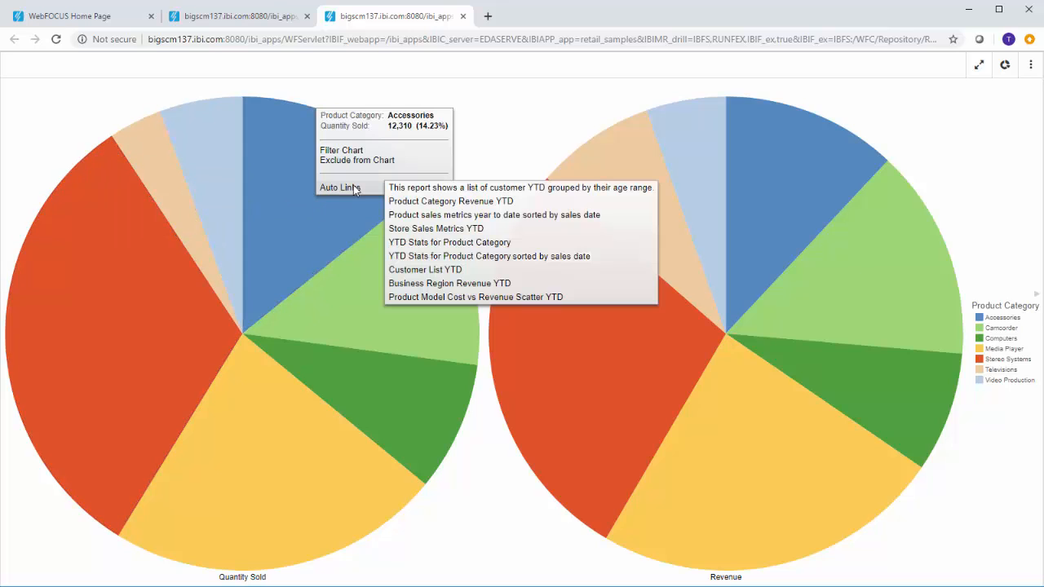
{"action": "left_click", "coordinate": [423, 242]}
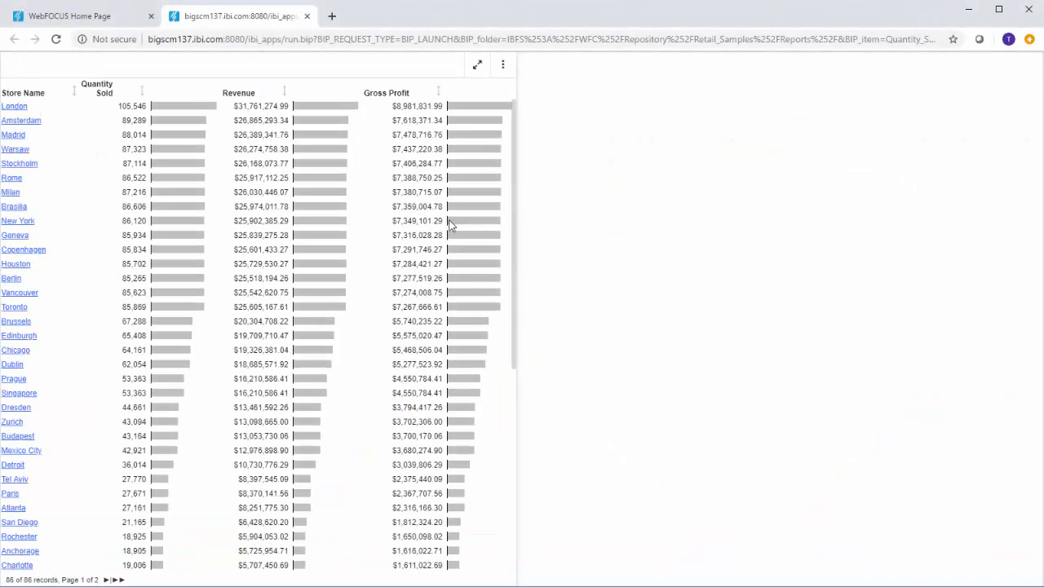
Return to the Rome store's auto links and run Sales by Product again.
{"action": "left_click", "coordinate": [16, 190]}
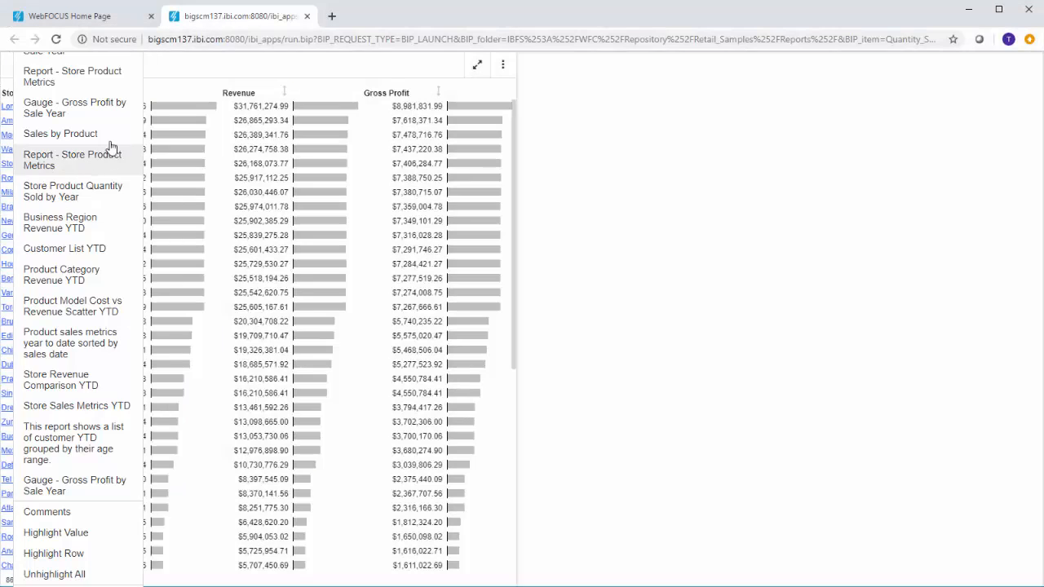
{"action": "left_click", "coordinate": [111, 137]}
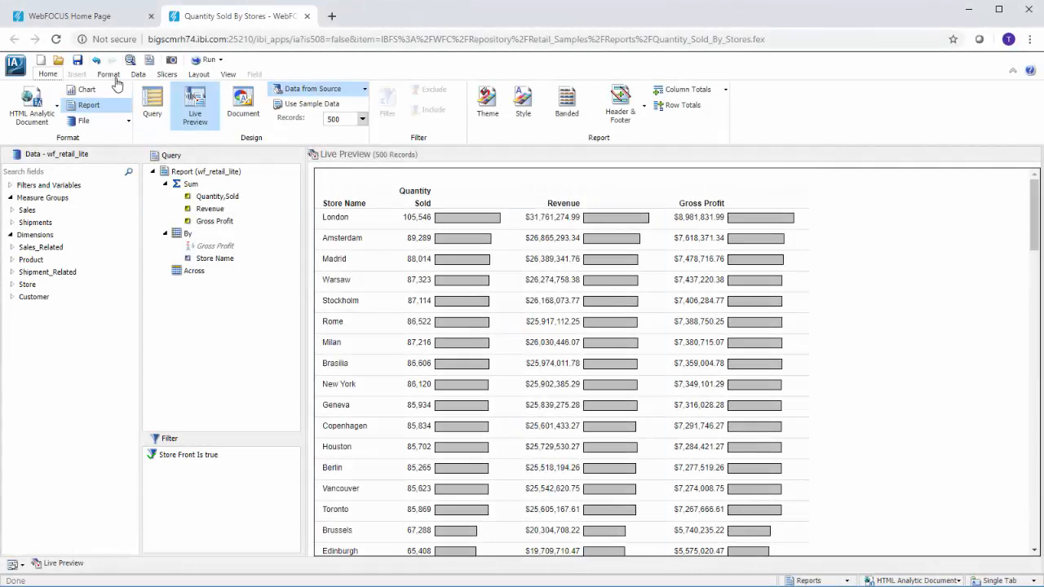
Enable auto linking for the Quantity Sold By Stores report and save it.
{"action": "left_click", "coordinate": [113, 76]}
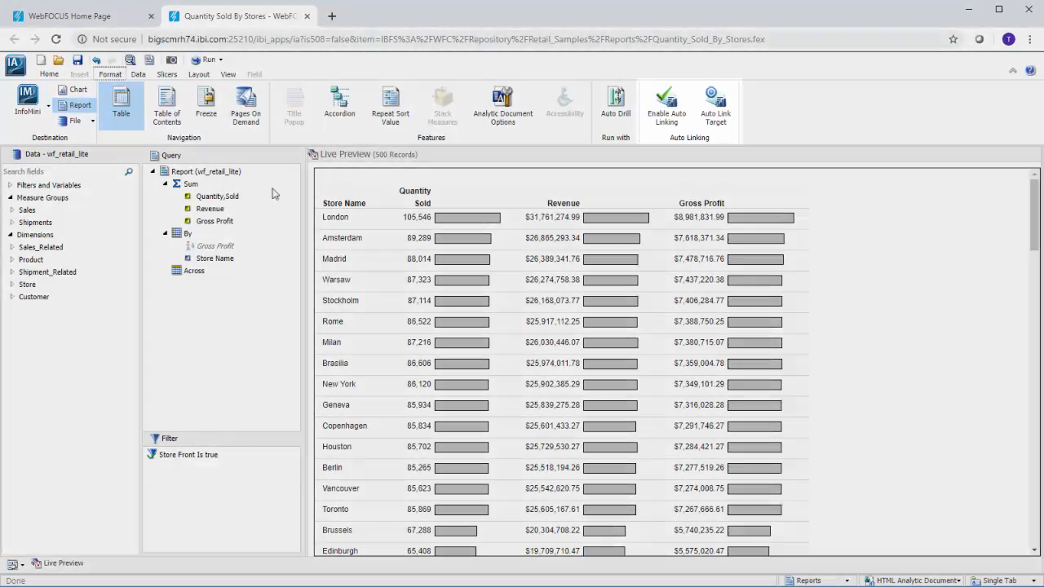
{"action": "left_click", "coordinate": [655, 129]}
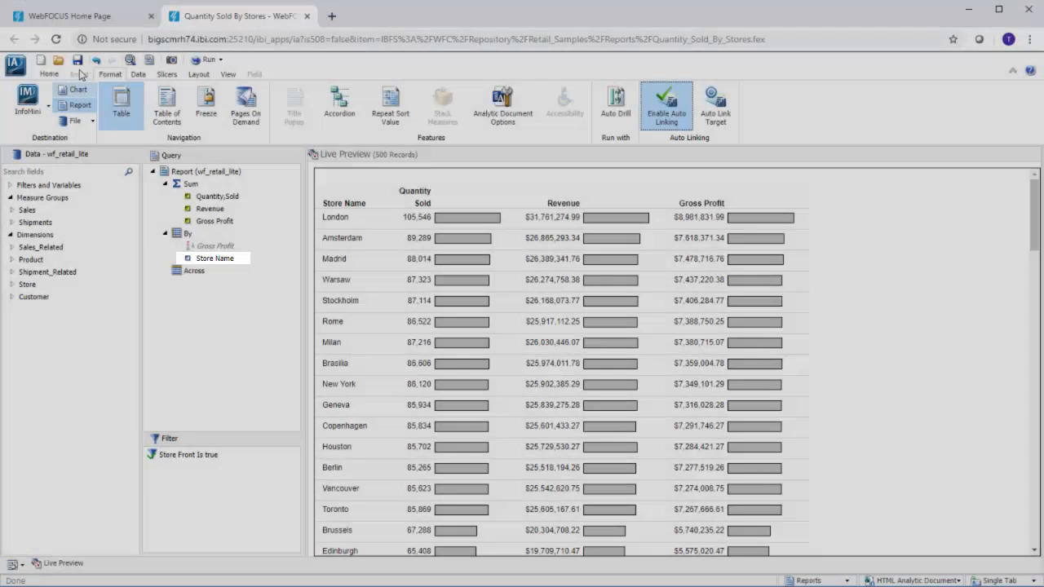
{"action": "left_click", "coordinate": [77, 60]}
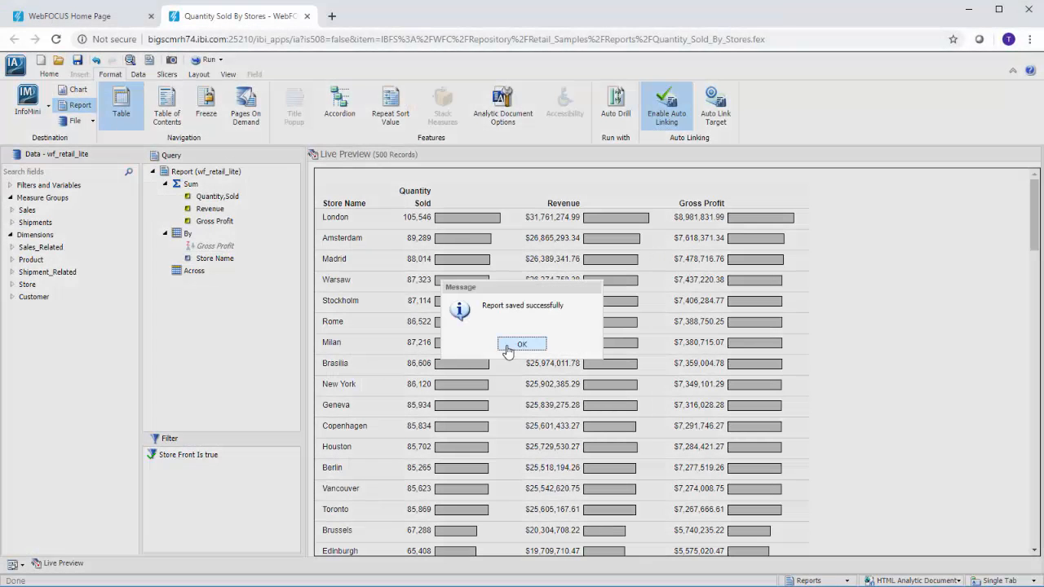
{"action": "left_click", "coordinate": [506, 346]}
Build a new chart on the wf_retail_lite data source and set its type to pie.
{"action": "left_click", "coordinate": [41, 62]}
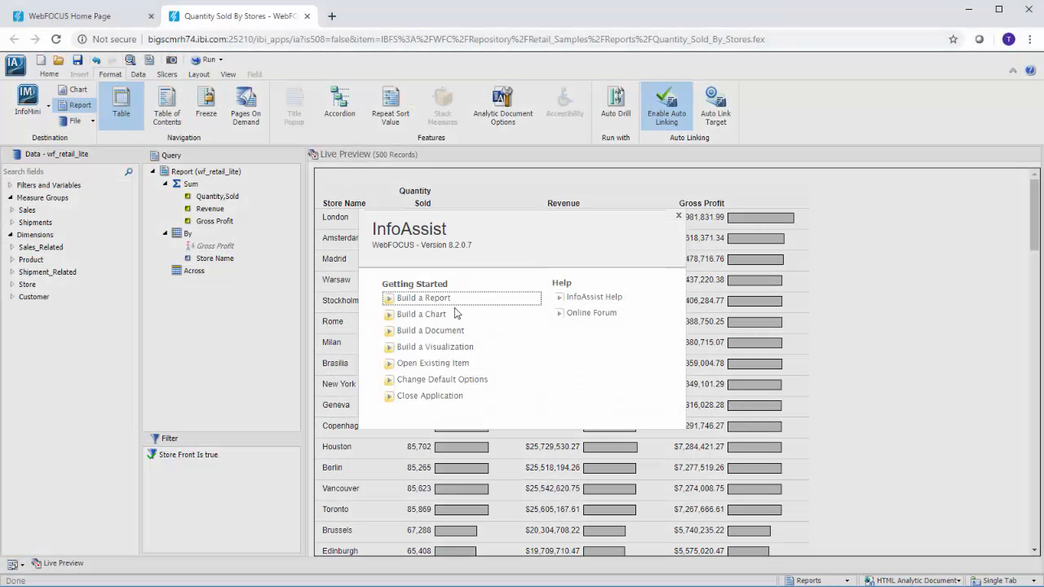
{"action": "left_click", "coordinate": [455, 304]}
{"action": "double_click", "coordinate": [465, 291]}
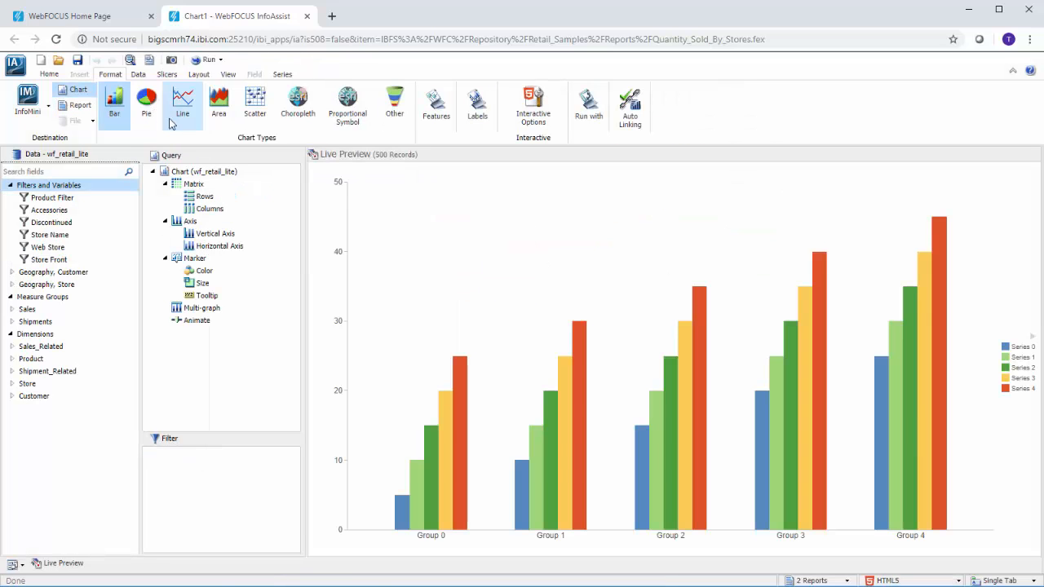
{"action": "left_click", "coordinate": [147, 104]}
Color the pie chart by Product Category and add Quantity Sold and Revenue as its measures.
{"action": "left_click", "coordinate": [12, 358]}
{"action": "left_click", "coordinate": [60, 371]}
{"action": "left_click_drag", "start_coordinate": [61, 372], "coordinate": [204, 246]}
{"action": "left_click", "coordinate": [15, 309]}
{"action": "left_click", "coordinate": [54, 445]}
{"action": "left_click", "coordinate": [46, 470], "text": "ctrl"}
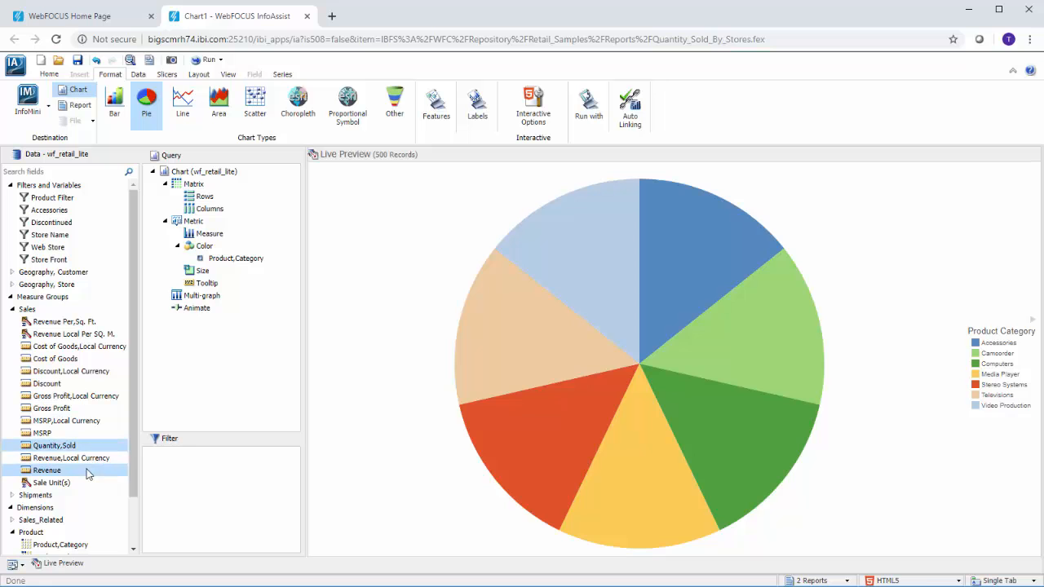
{"action": "left_click_drag", "start_coordinate": [47, 470], "coordinate": [231, 236]}
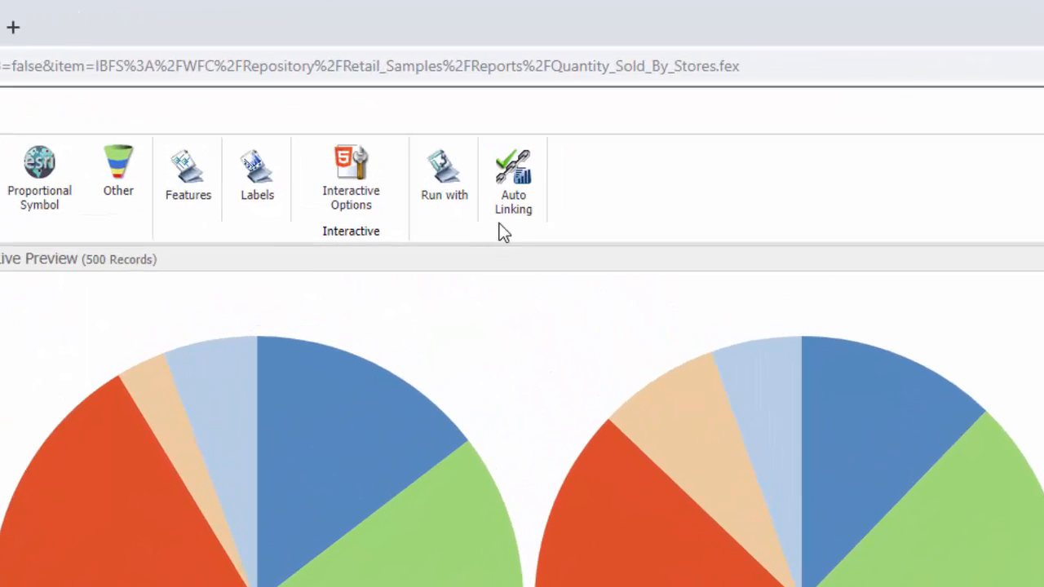
Make the pie chart an auto link target.
{"action": "left_click", "coordinate": [629, 114]}
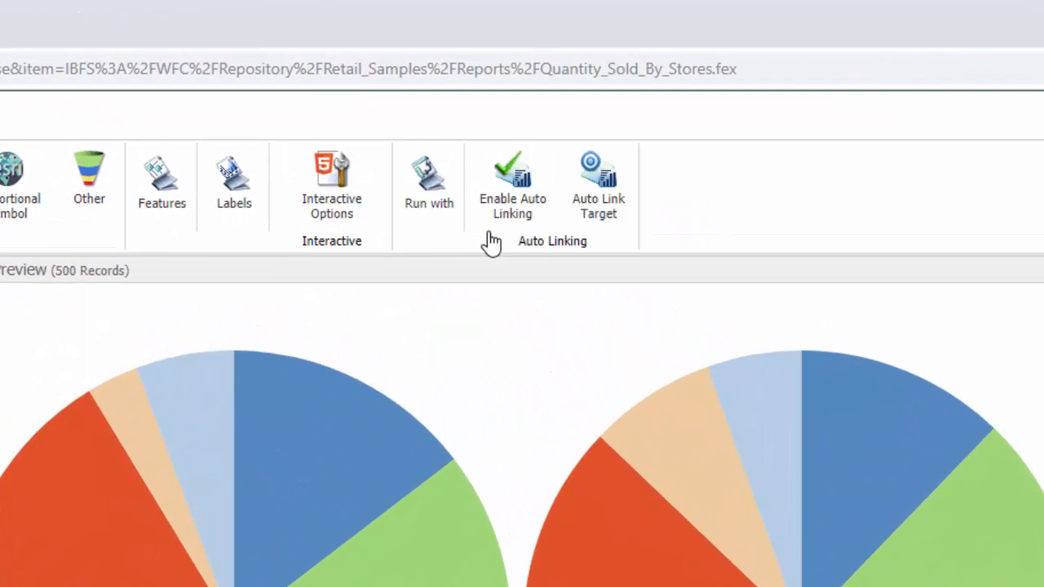
{"action": "left_click", "coordinate": [592, 225]}
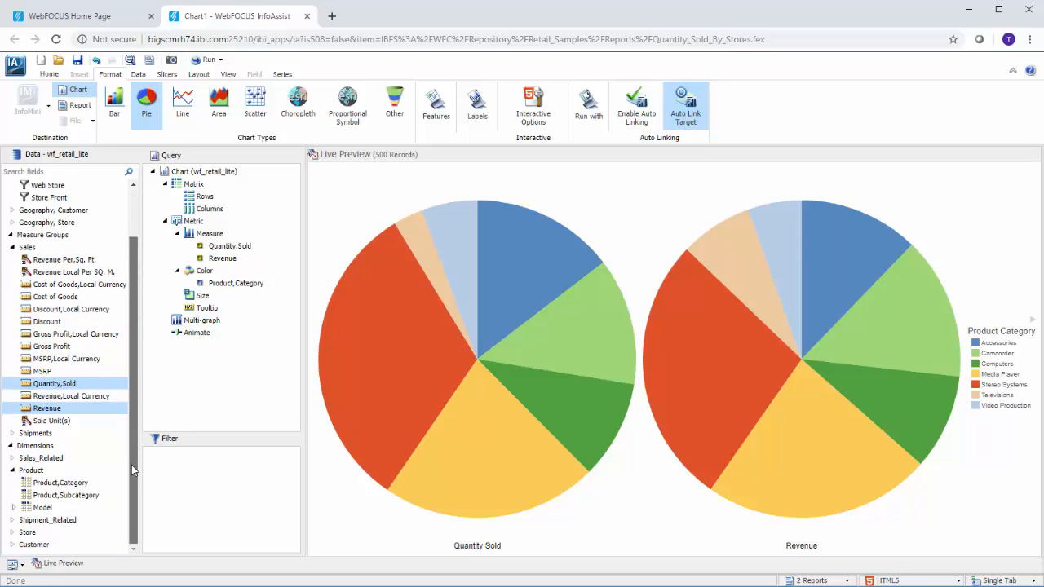
Create a chart filter where Store Name equals an optional simple parameter named STORE_NAME.
{"action": "left_click_drag", "start_coordinate": [133, 418], "coordinate": [132, 467]}
{"action": "left_click", "coordinate": [11, 532]}
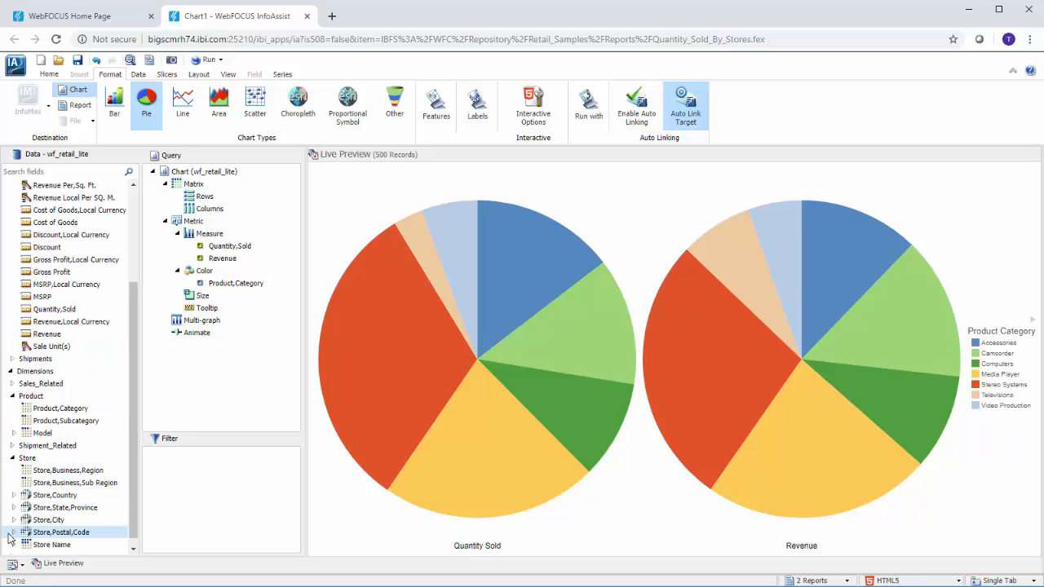
{"action": "left_click_drag", "start_coordinate": [51, 545], "coordinate": [179, 494]}
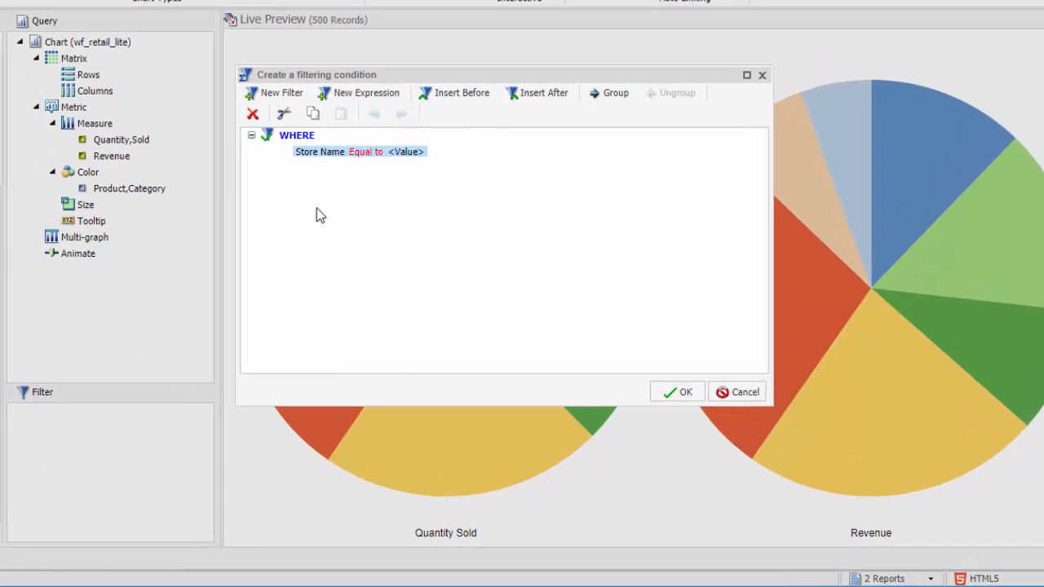
{"action": "left_click", "coordinate": [419, 154]}
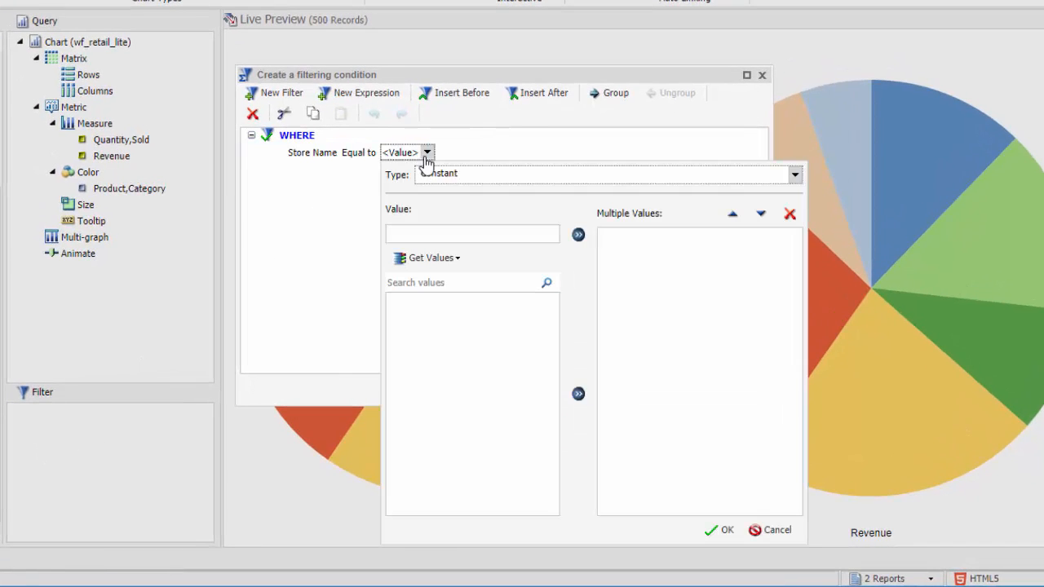
{"action": "left_click", "coordinate": [795, 175]}
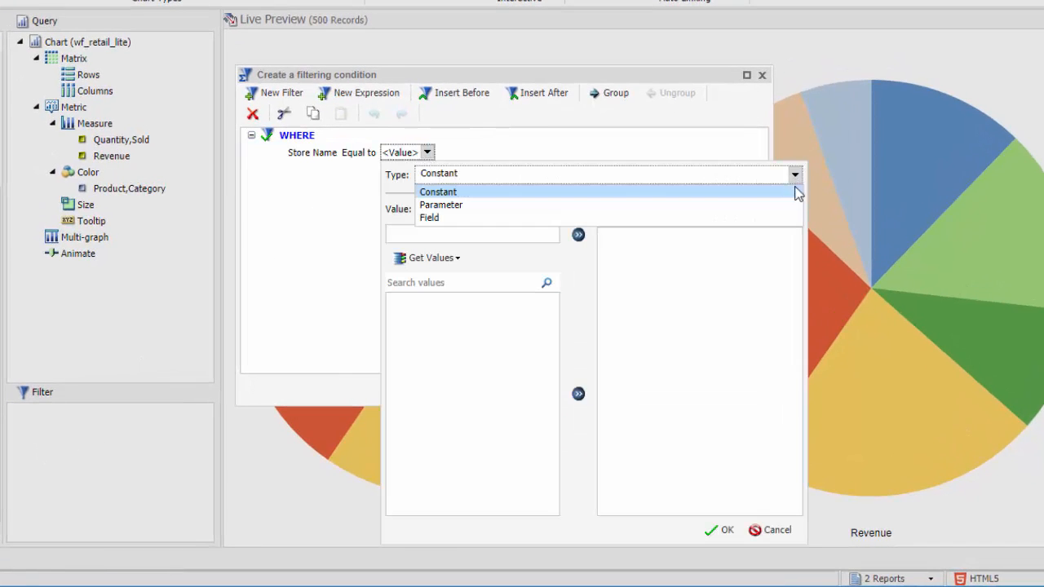
{"action": "left_click", "coordinate": [793, 206]}
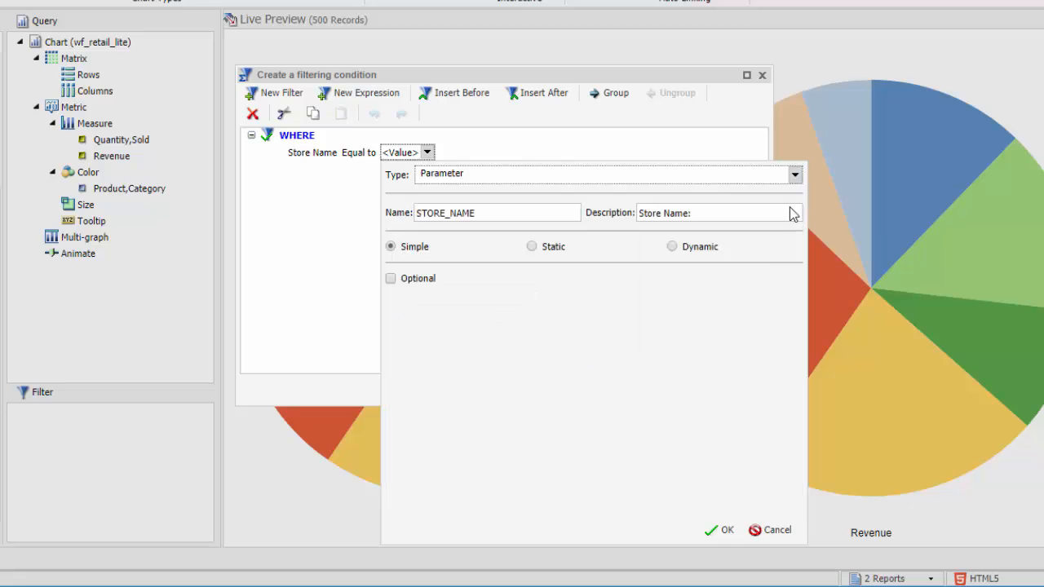
{"action": "left_click", "coordinate": [390, 279]}
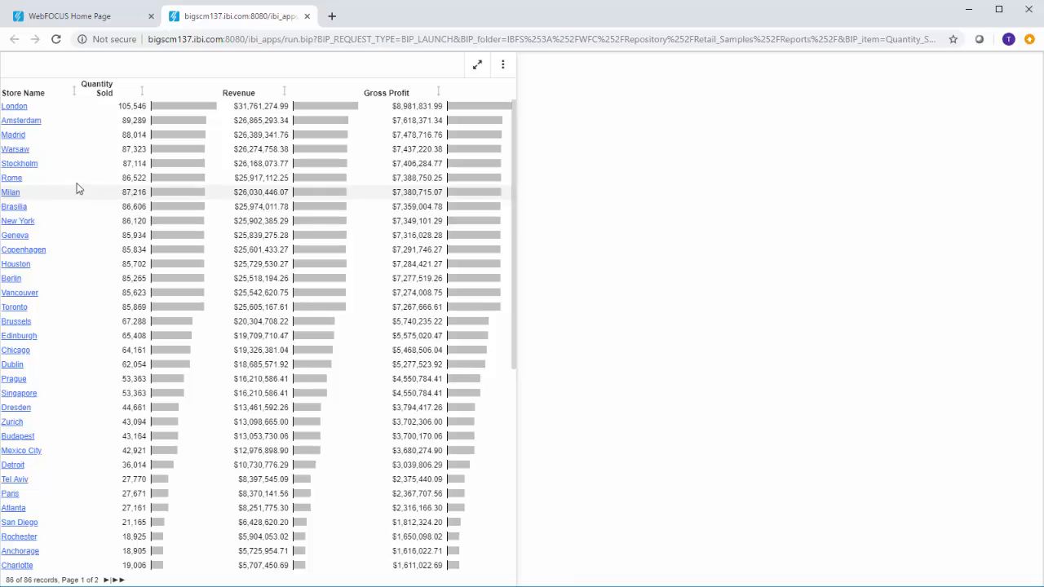
Follow the Rome store's auto link to Sales by Product in the running report, and reopen that store's links.
{"action": "left_click", "coordinate": [16, 183]}
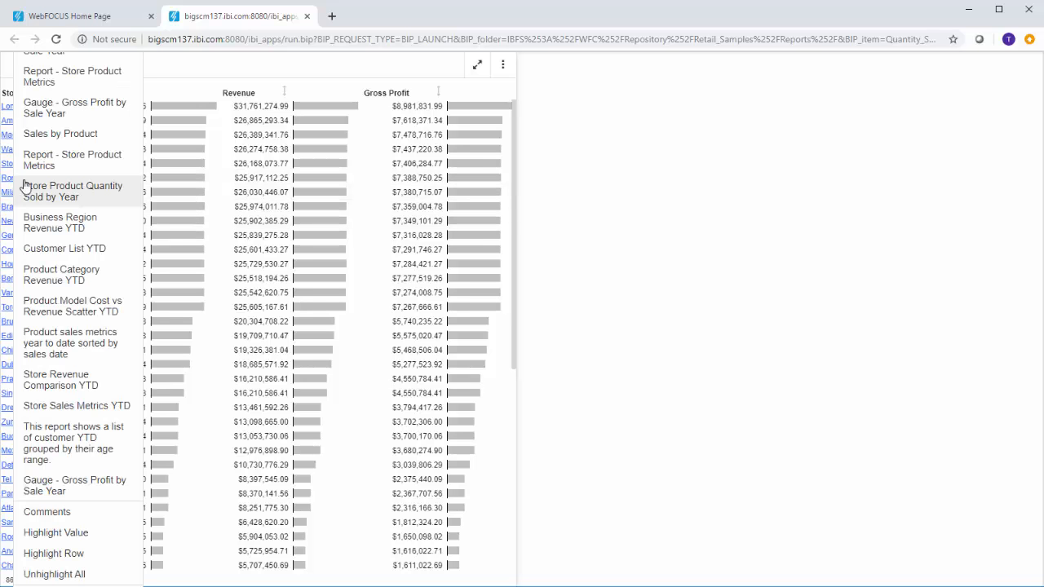
{"action": "left_click", "coordinate": [112, 145]}
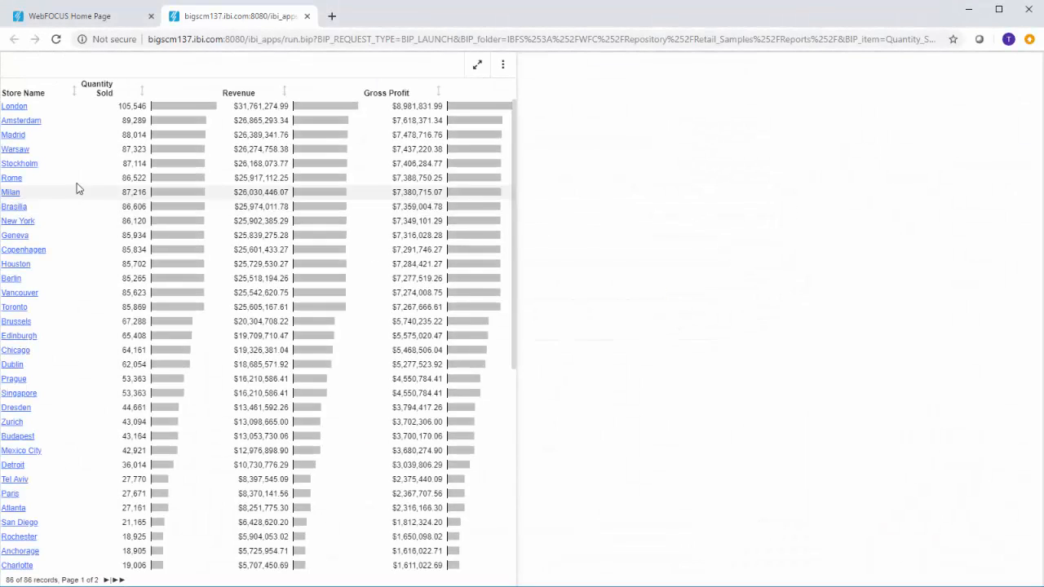
{"action": "left_click", "coordinate": [16, 184]}
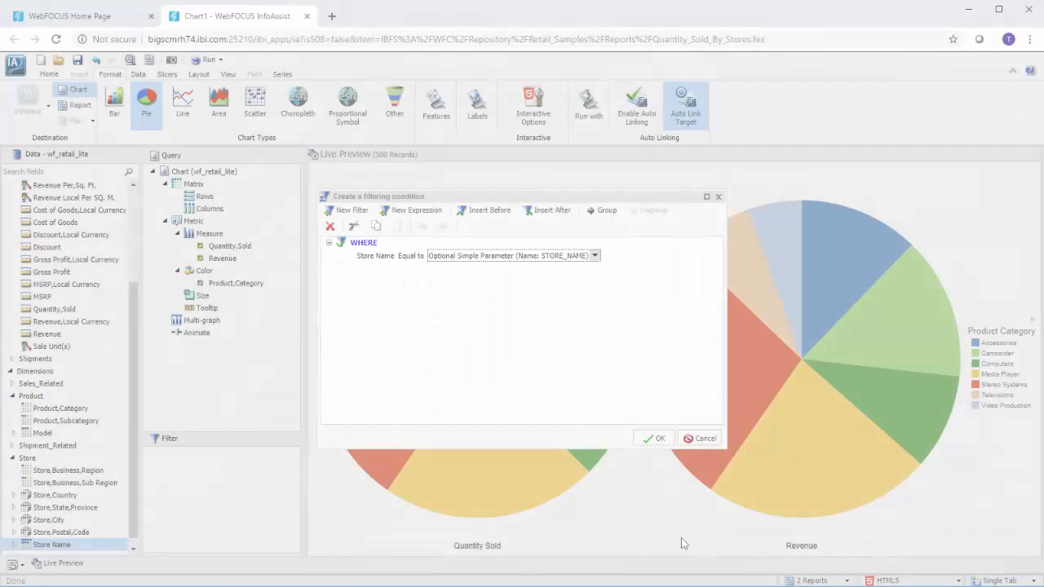
Apply the Store Name filter and save the chart as Sales by Product in the My Content folder of Retail Samples.
{"action": "left_click", "coordinate": [653, 446]}
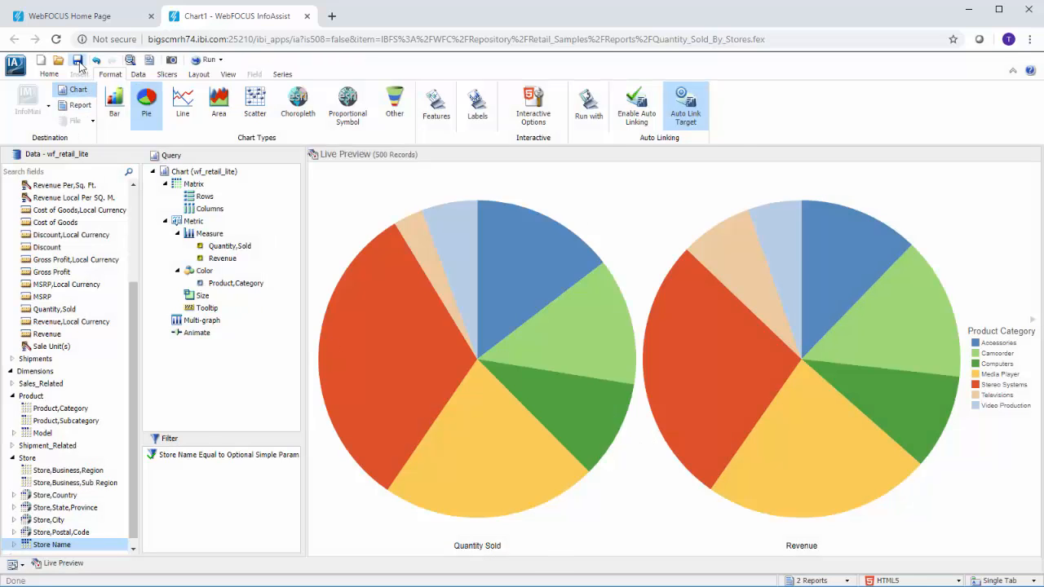
{"action": "left_click", "coordinate": [77, 60]}
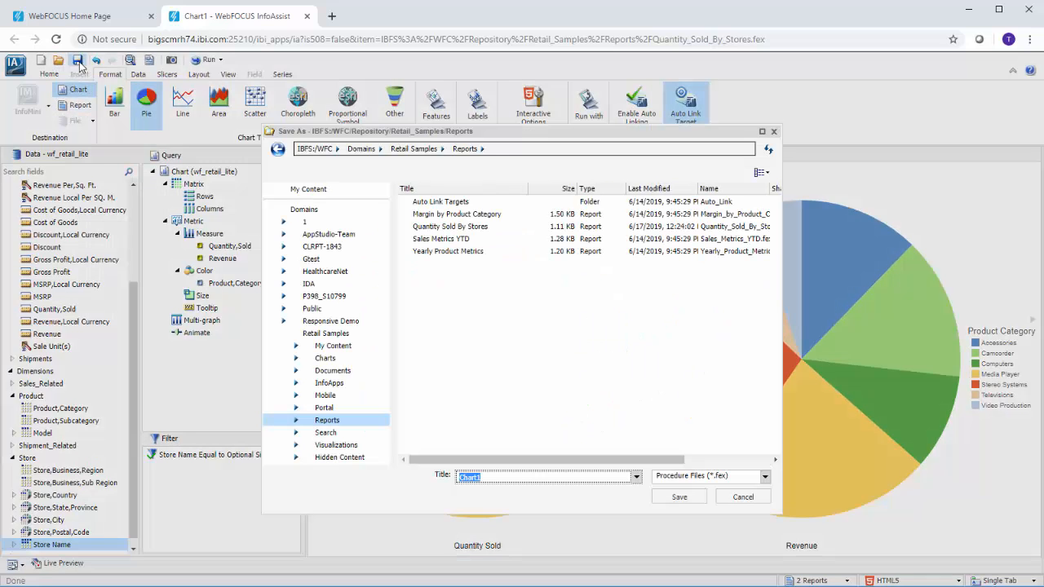
{"action": "left_click", "coordinate": [424, 150]}
{"action": "double_click", "coordinate": [428, 202]}
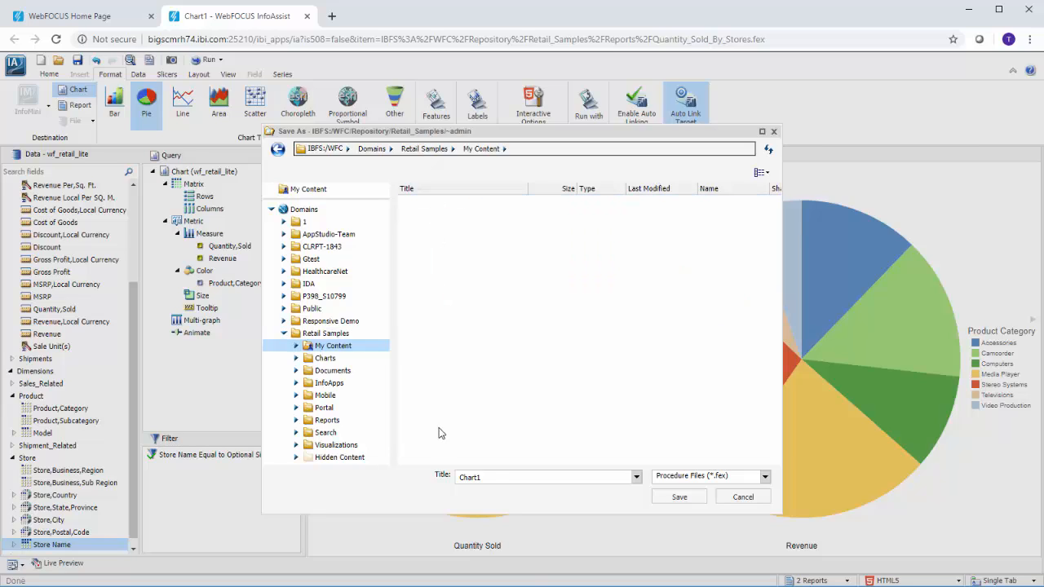
{"action": "double_click", "coordinate": [494, 478]}
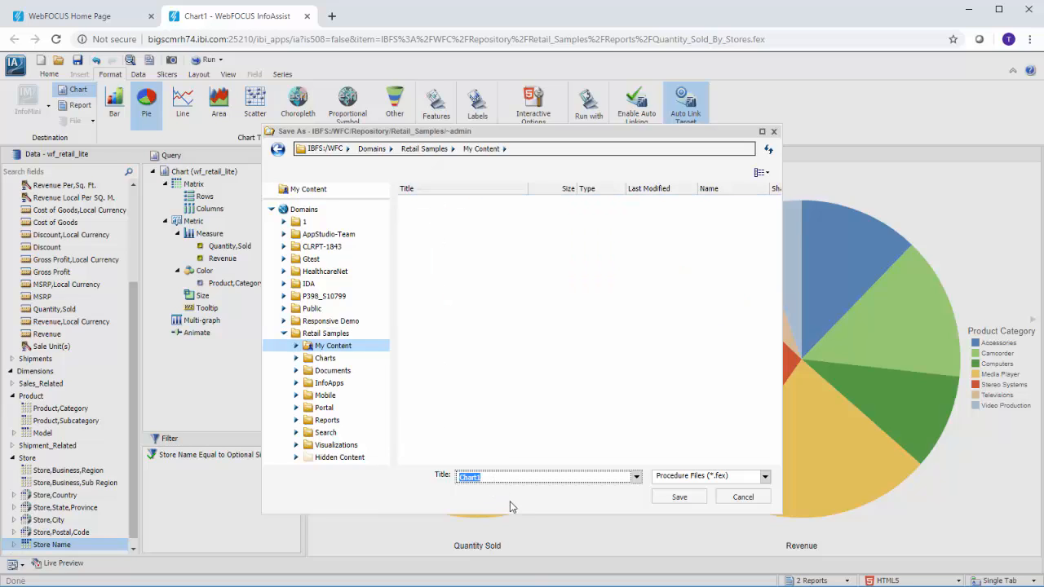
{"action": "type", "text": "c"}
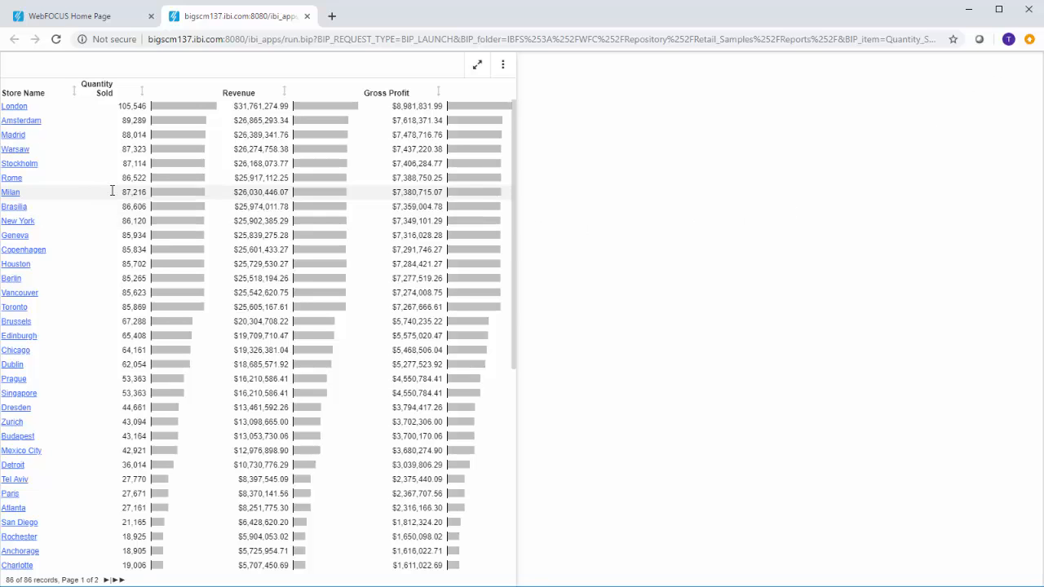
View the linked content offered for the Rome store in the running report.
{"action": "left_click", "coordinate": [18, 186]}
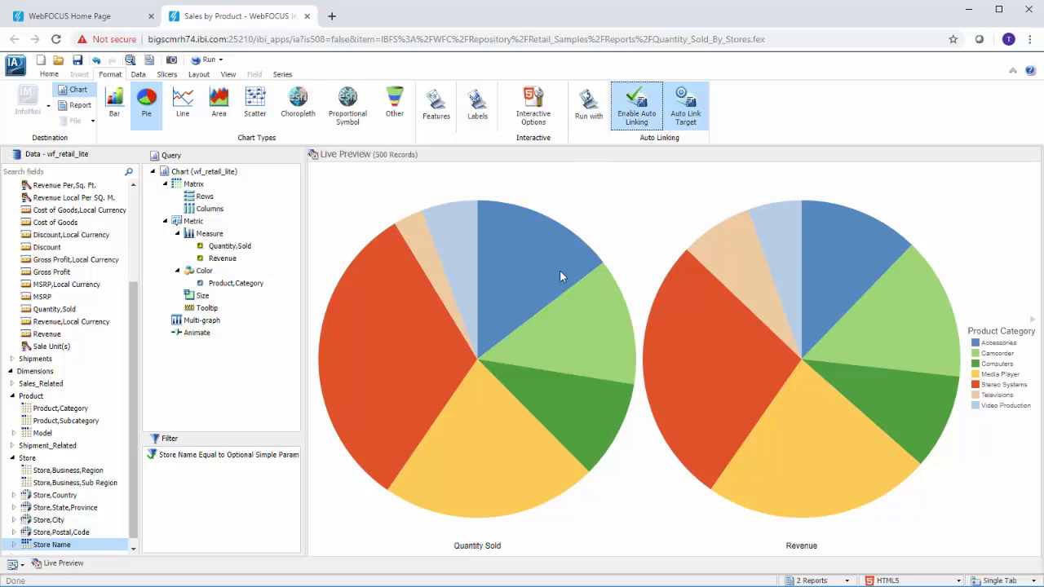
Review the Sales by Product chart's Store Name filter condition and save the chart.
{"action": "left_click", "coordinate": [250, 459]}
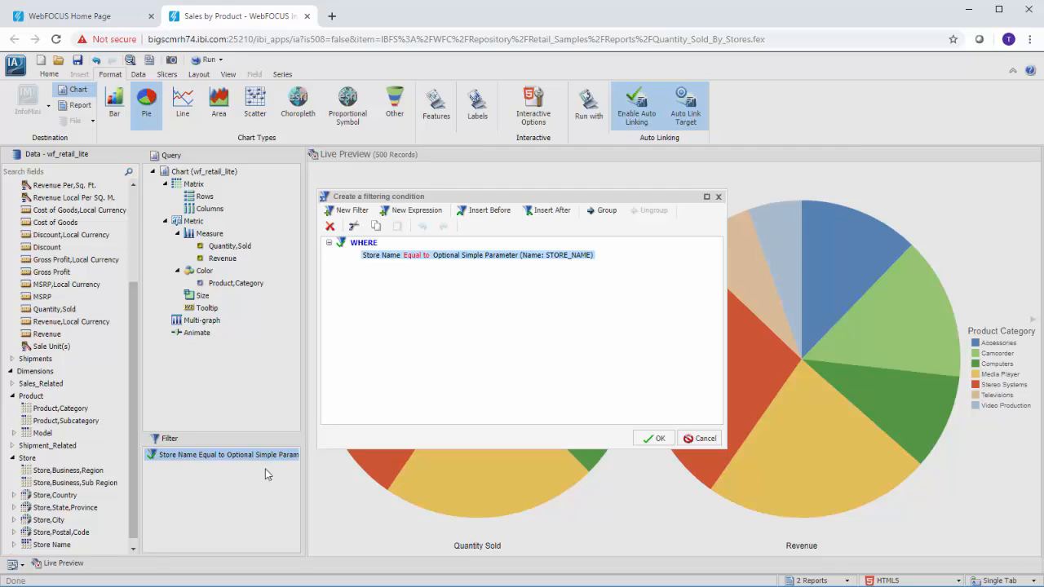
{"action": "left_click", "coordinate": [650, 439]}
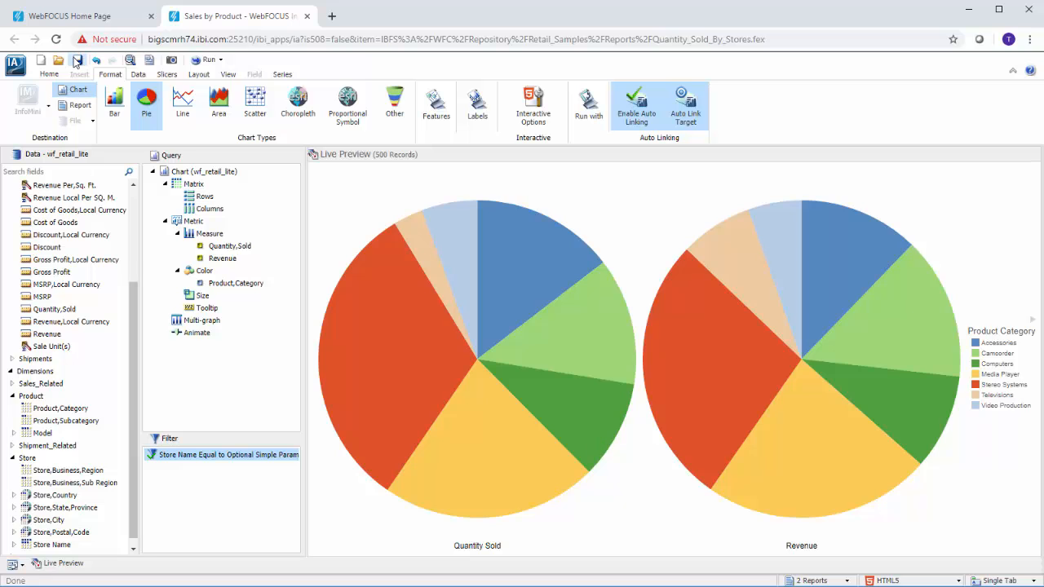
{"action": "left_click", "coordinate": [77, 62]}
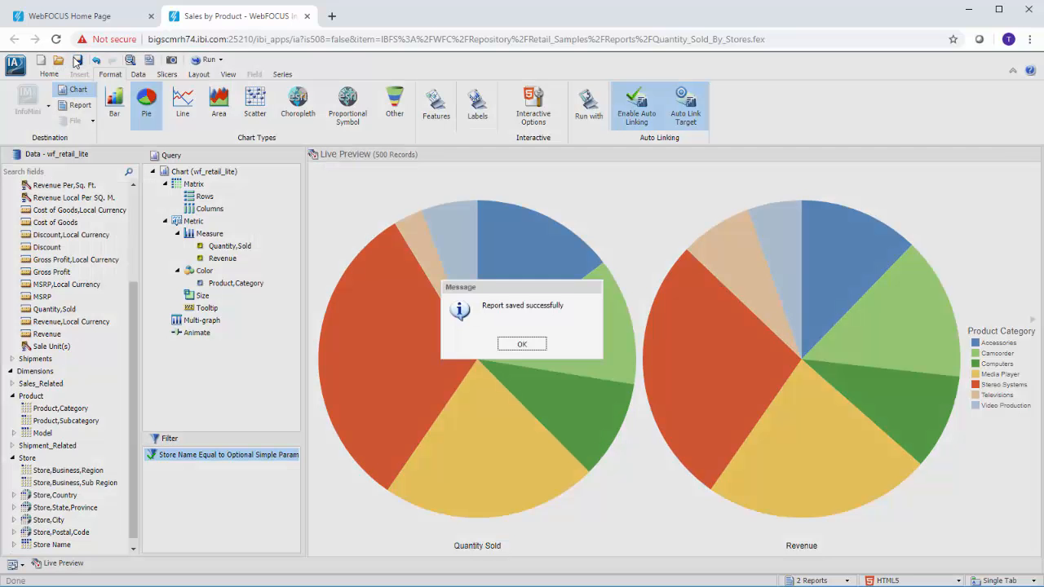
{"action": "left_click", "coordinate": [511, 347]}
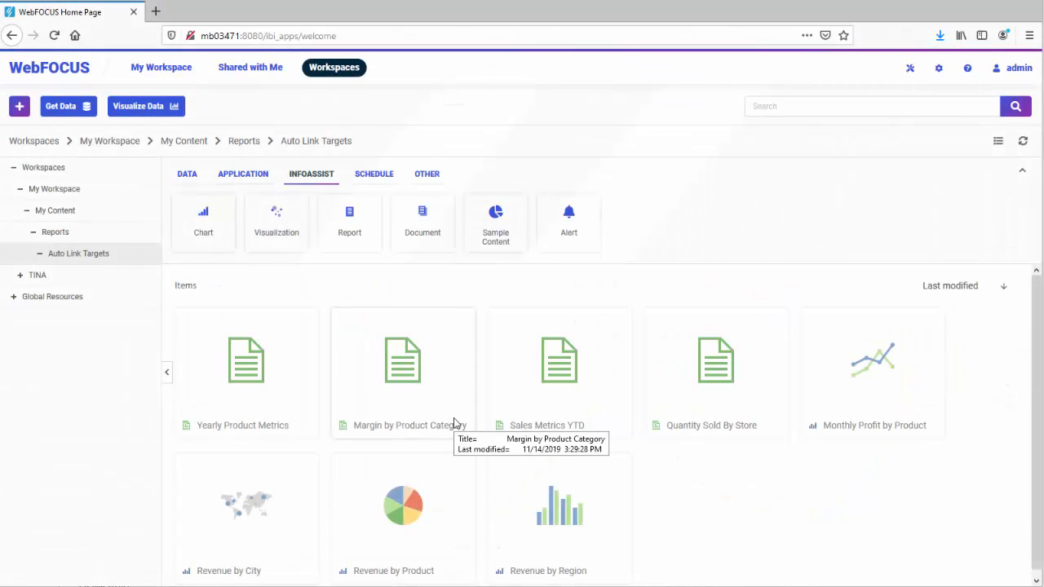
Run the Quantity Sold By Store report from the Auto Link Targets folder and open its output in a separate browser tab.
{"action": "right_click", "coordinate": [714, 392]}
{"action": "left_click", "coordinate": [781, 147]}
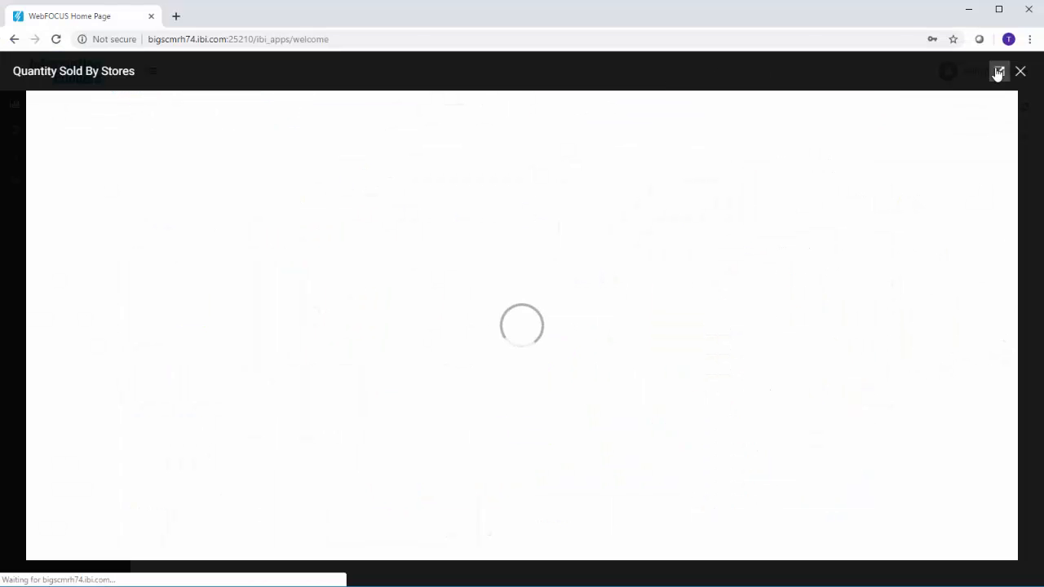
{"action": "left_click", "coordinate": [997, 71]}
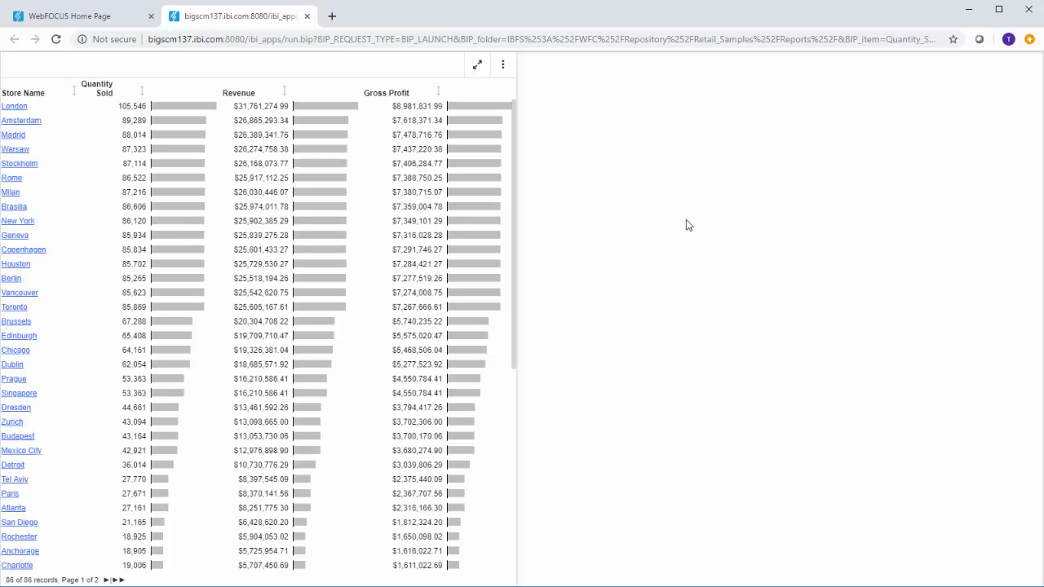
Follow the Rome store's auto link to Sales by Product, and from its Accessories slice follow the link to YTD Stats for Product Category.
{"action": "left_click", "coordinate": [15, 180]}
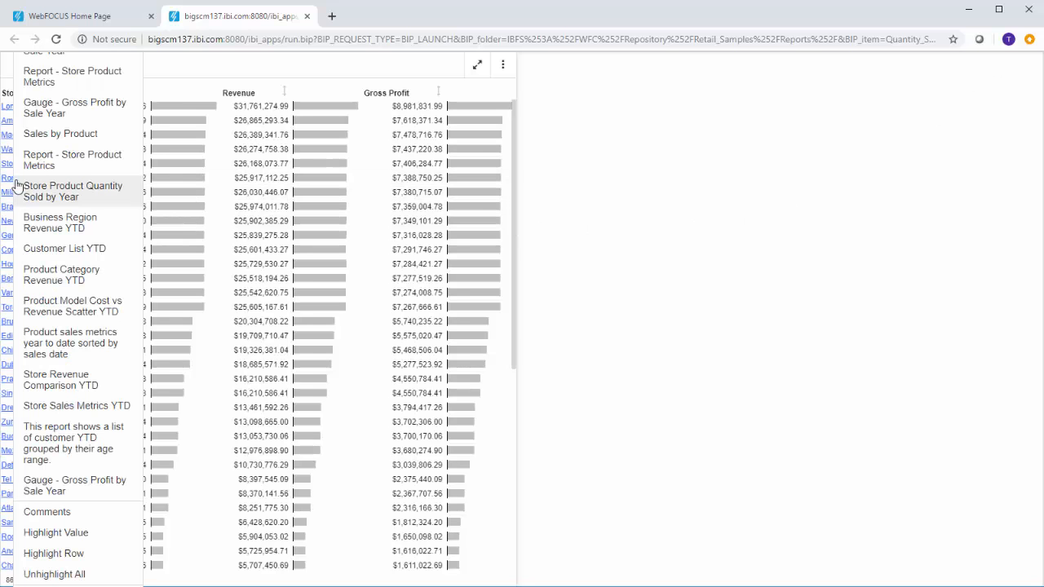
{"action": "left_click", "coordinate": [113, 140]}
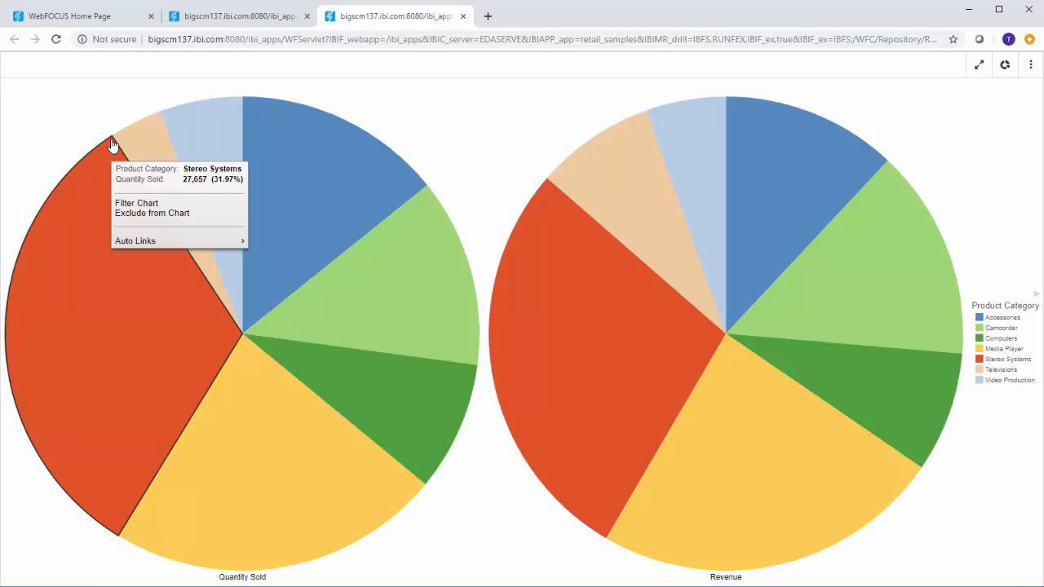
{"action": "mouse_move", "coordinate": [316, 210]}
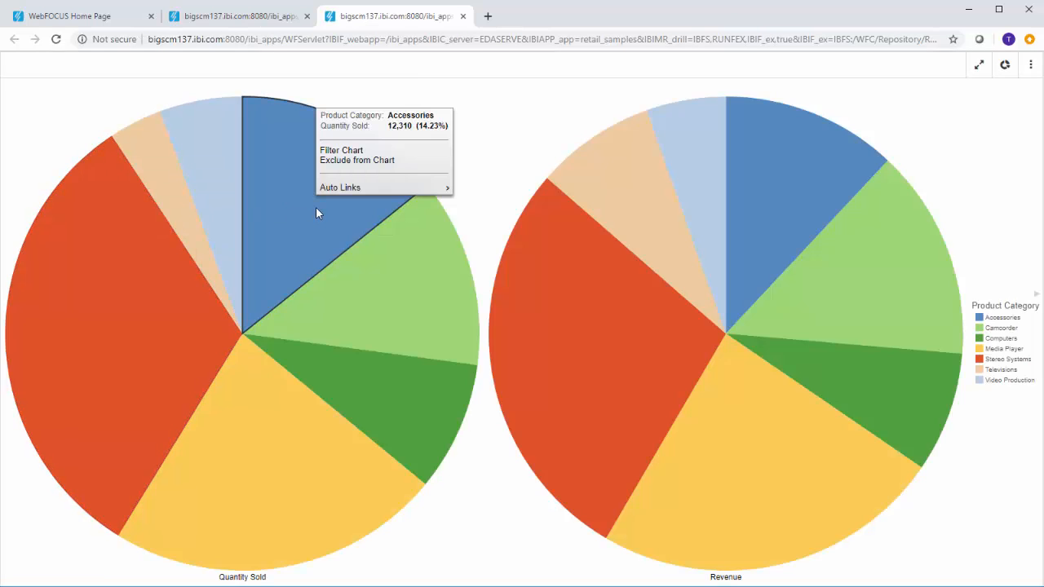
{"action": "mouse_move", "coordinate": [354, 189]}
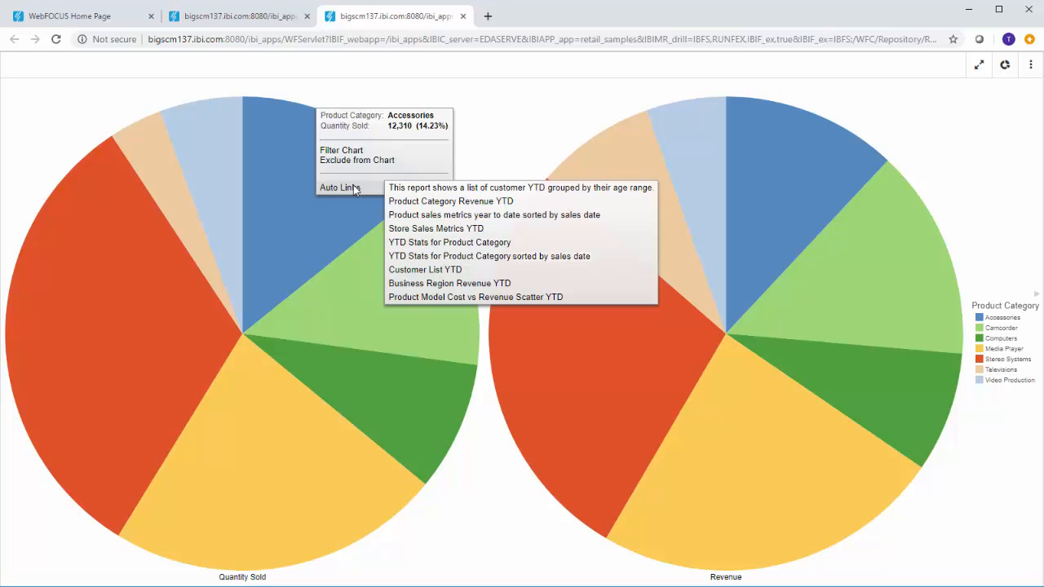
{"action": "left_click", "coordinate": [424, 243]}
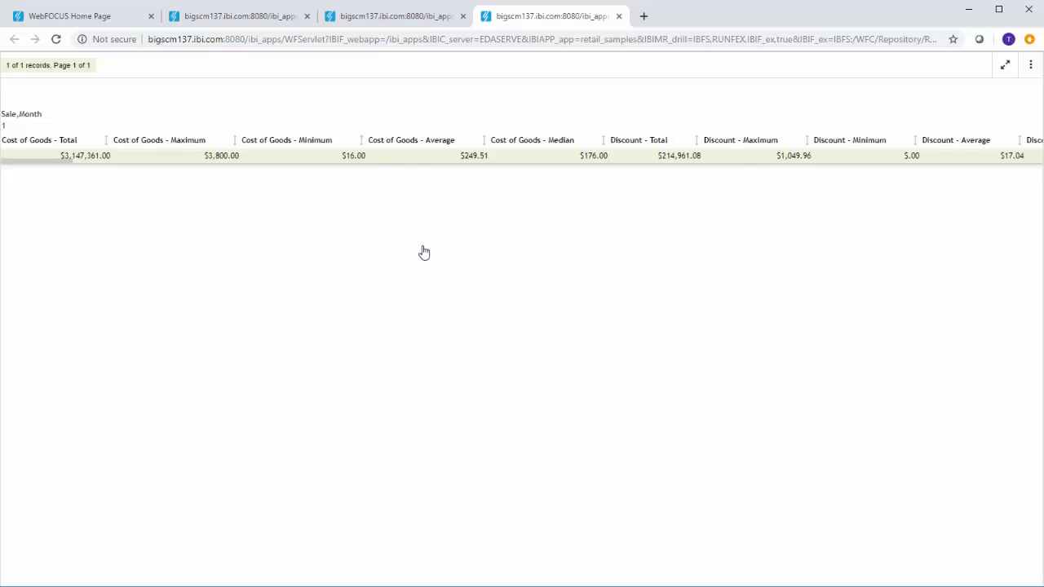
Examine the gross profit and revenue columns of the linked report and open the column options for Gross Profit - Total.
{"action": "left_click_drag", "start_coordinate": [46, 168], "coordinate": [291, 170]}
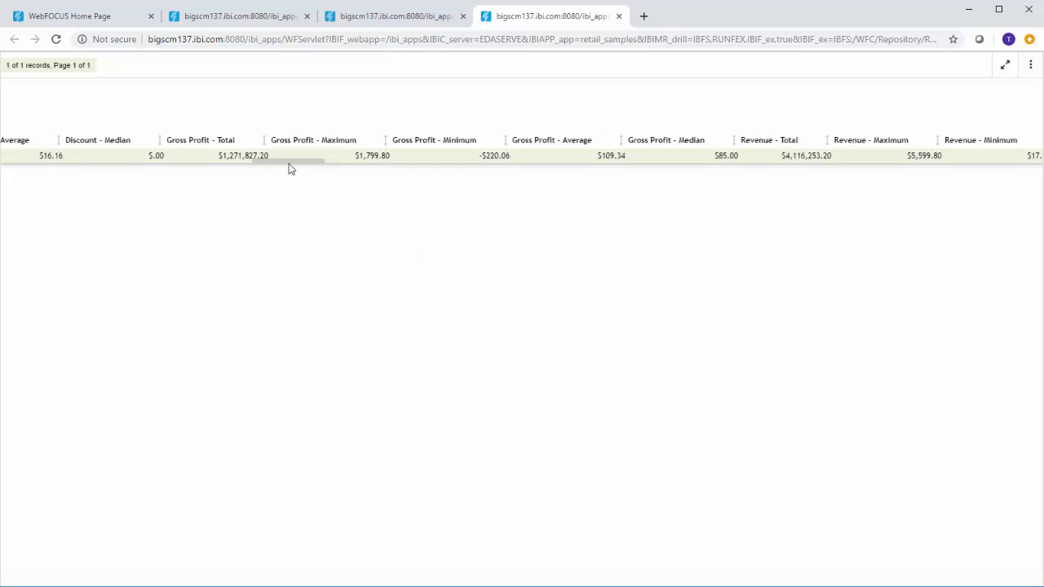
{"action": "left_click", "coordinate": [212, 142]}
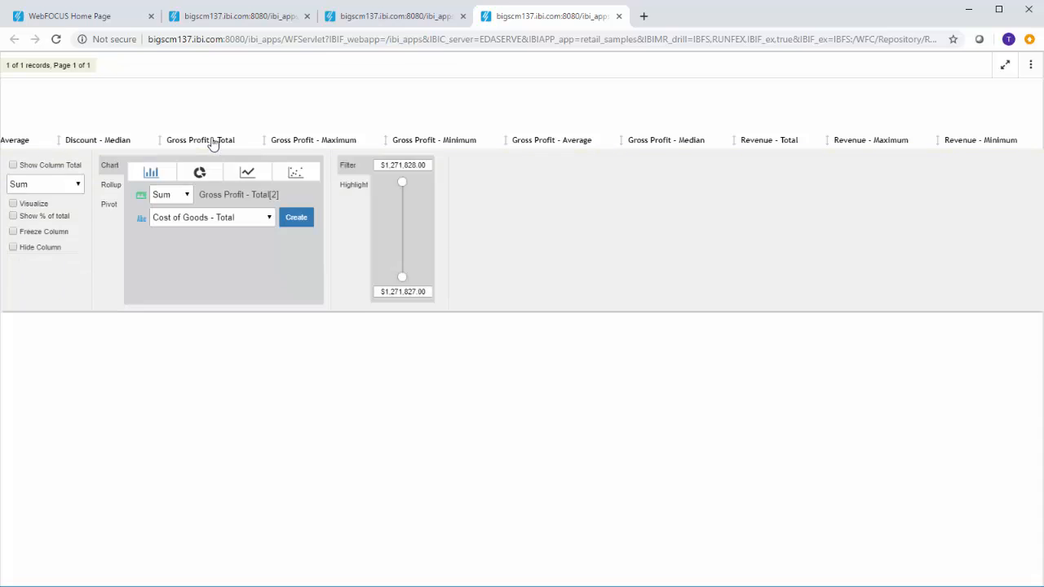